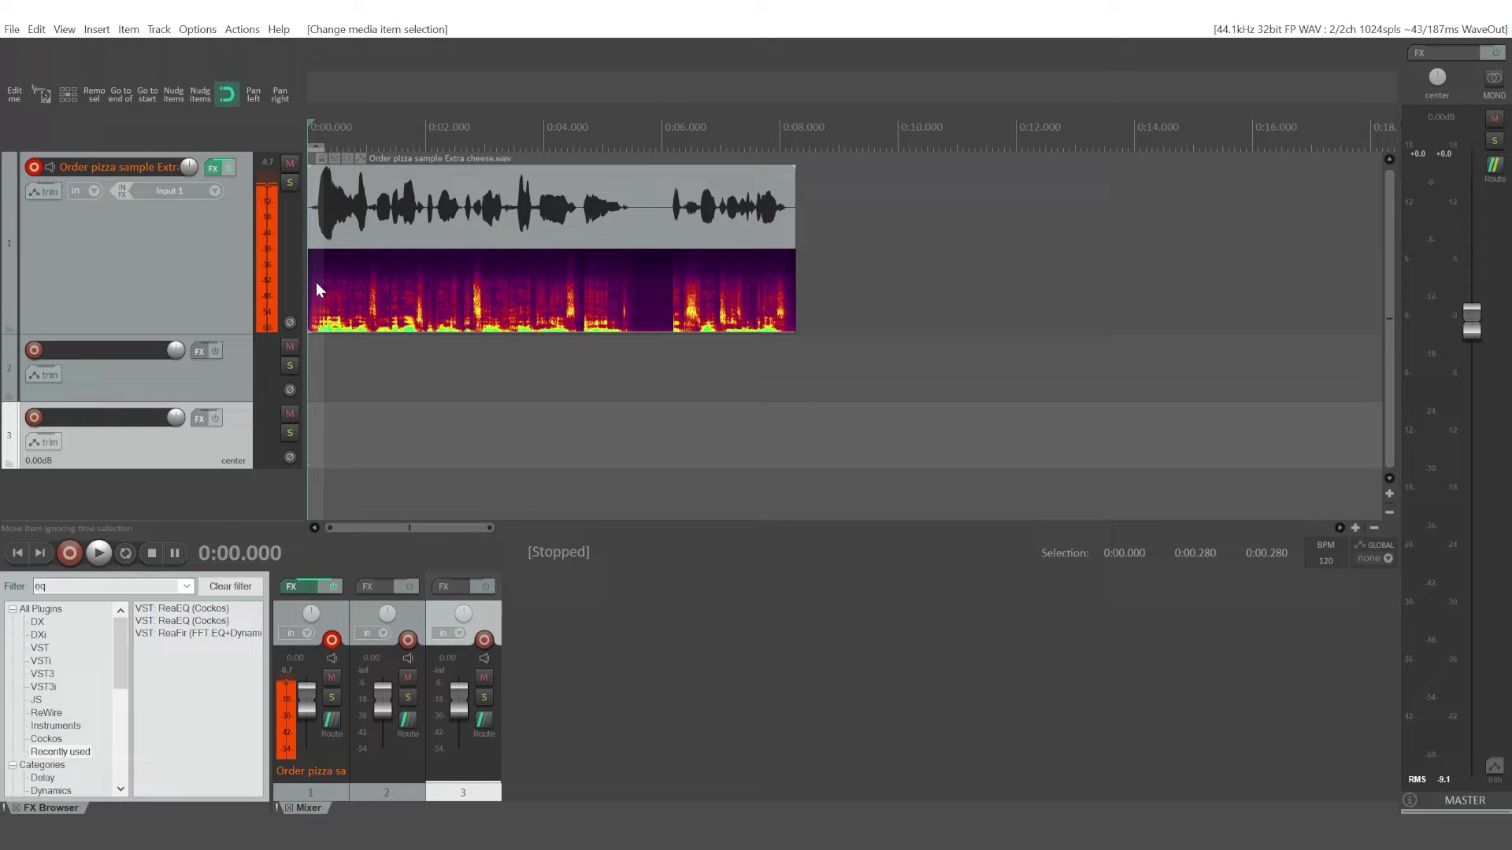
Step: Play the voice clip, then insert ReaEQ on track 1 from the action list
{"action": "left_click", "coordinate": [97, 553]}
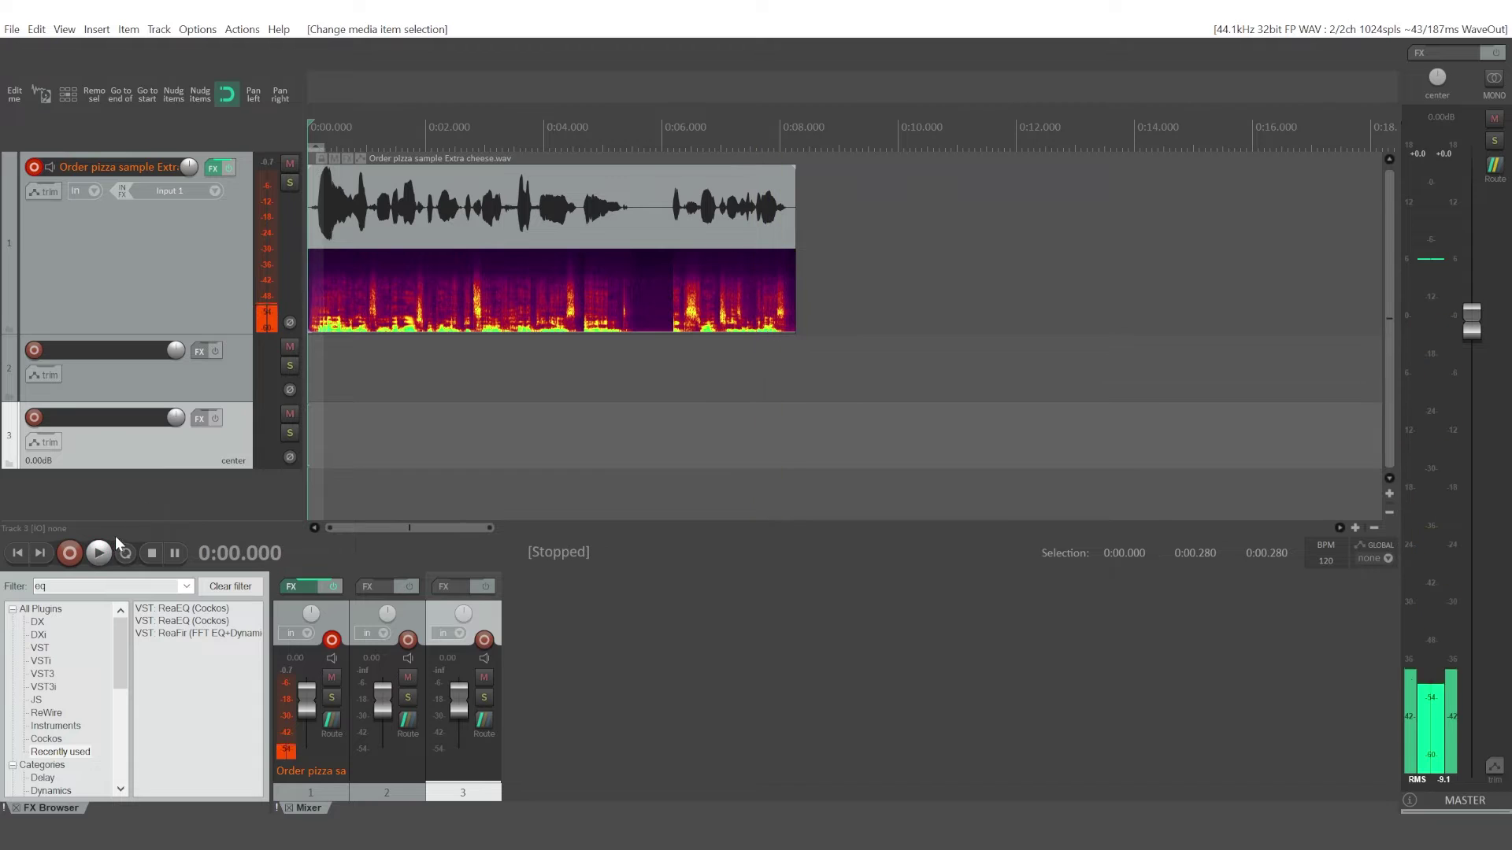
{"action": "left_click", "coordinate": [399, 226]}
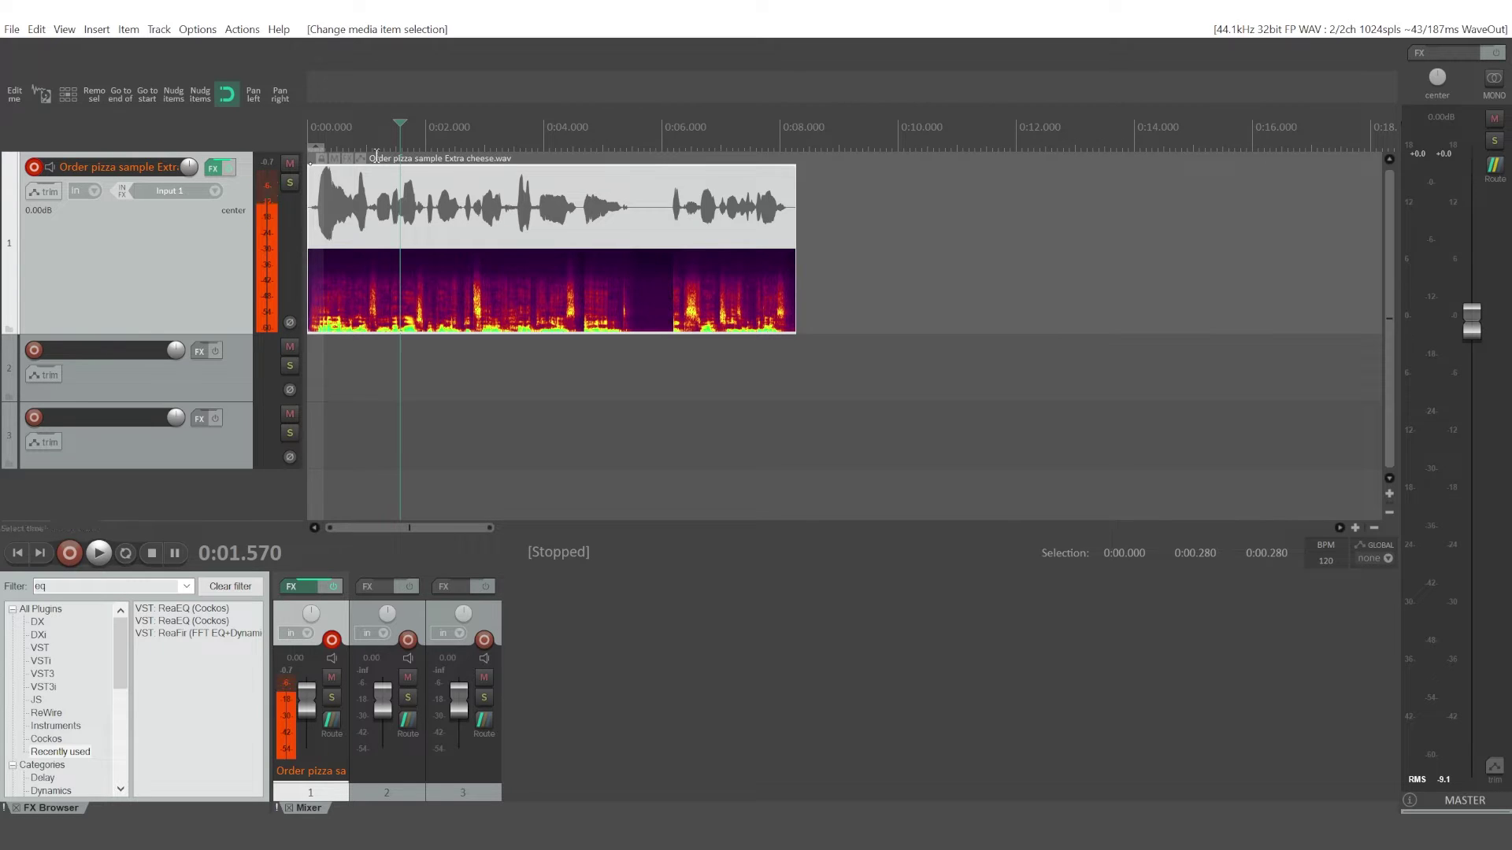
{"action": "left_click", "coordinate": [241, 28]}
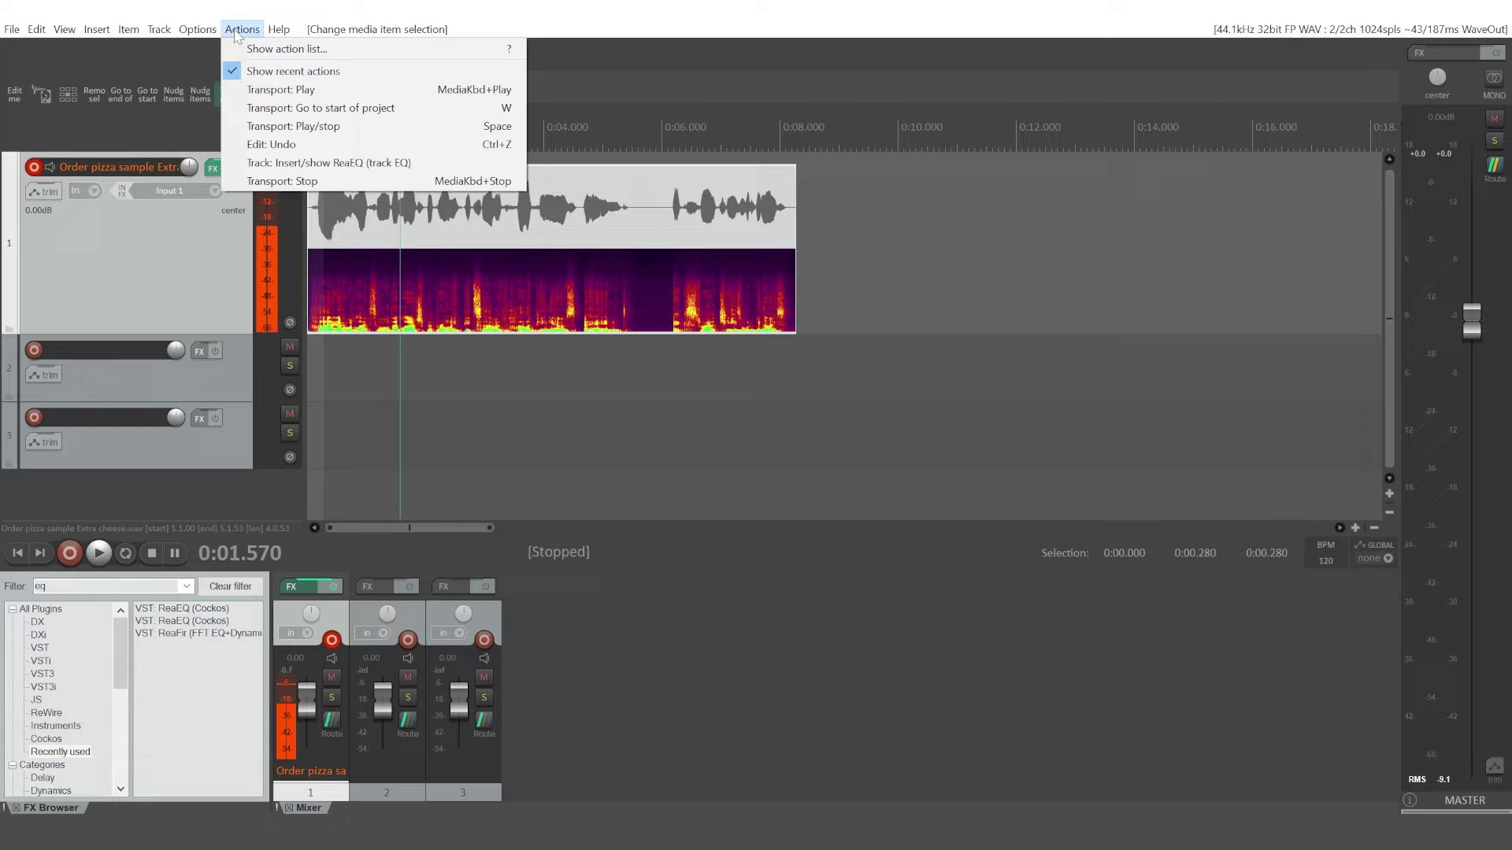
{"action": "left_click", "coordinate": [285, 48]}
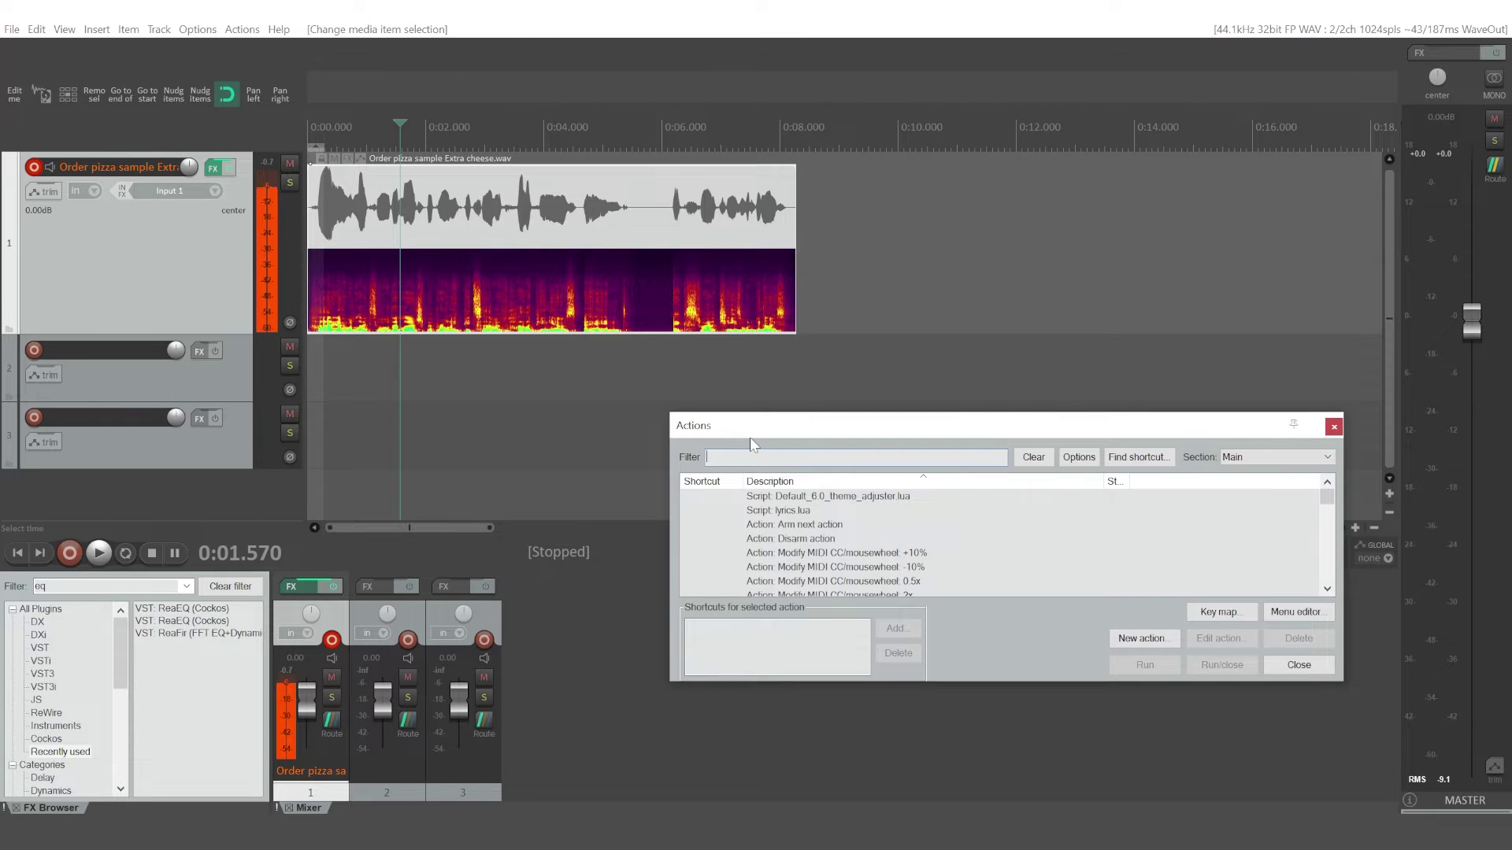
{"action": "type", "text": "eq"}
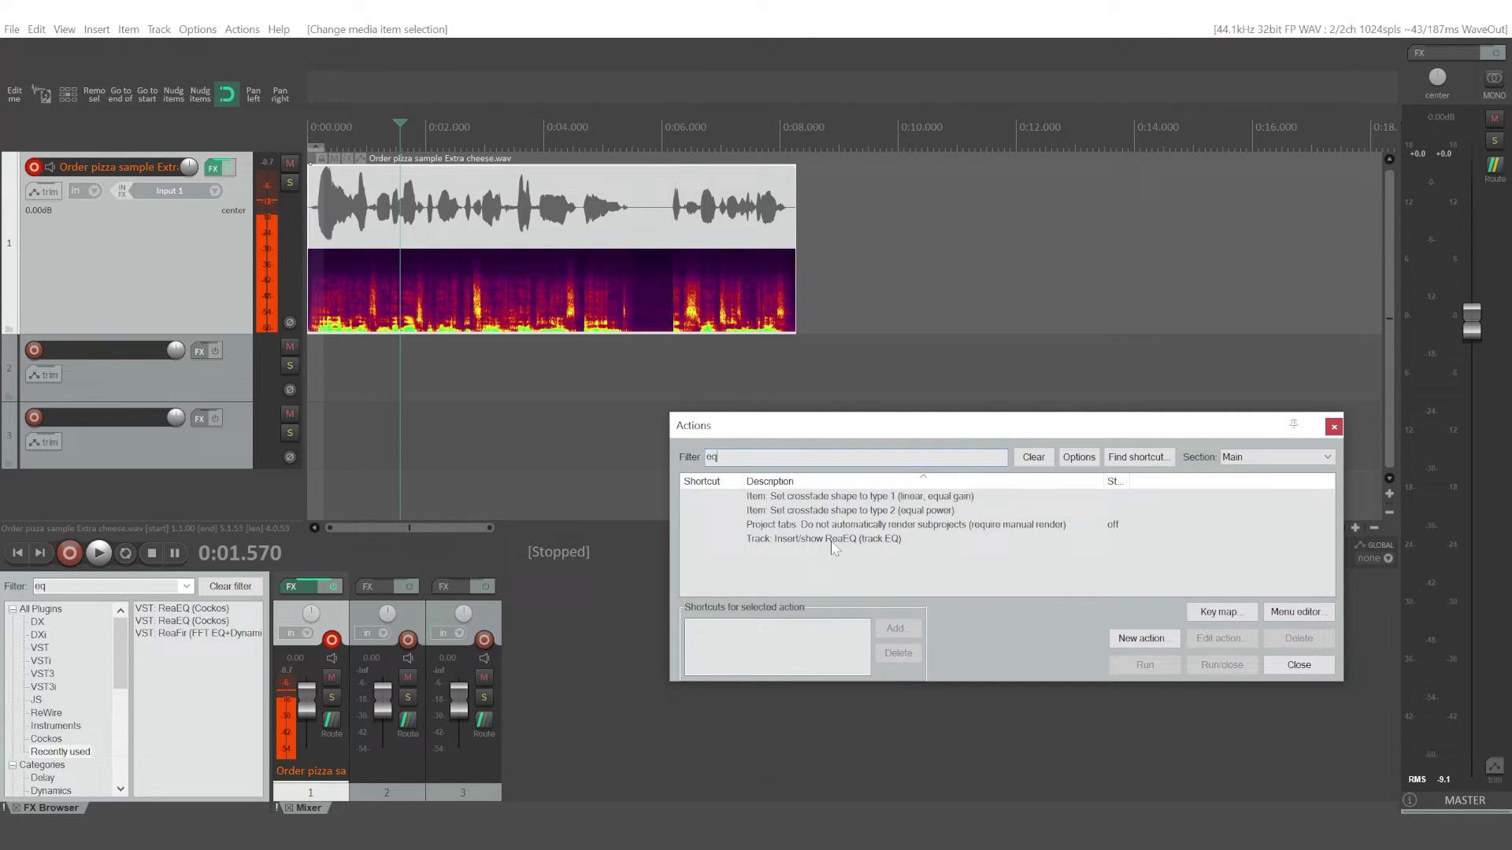
{"action": "left_click", "coordinate": [833, 543]}
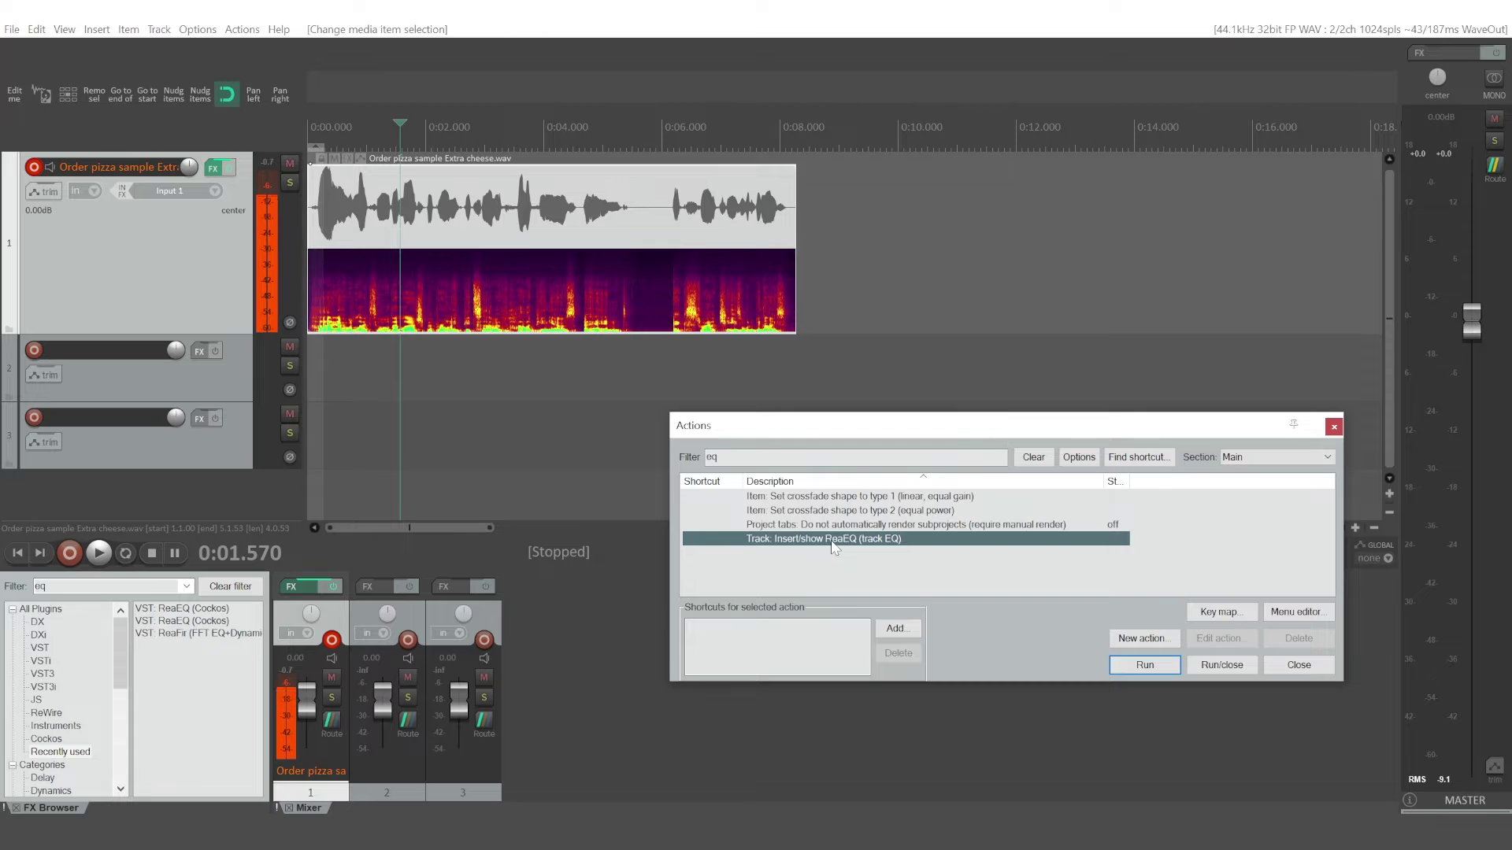
{"action": "left_click", "coordinate": [1145, 665]}
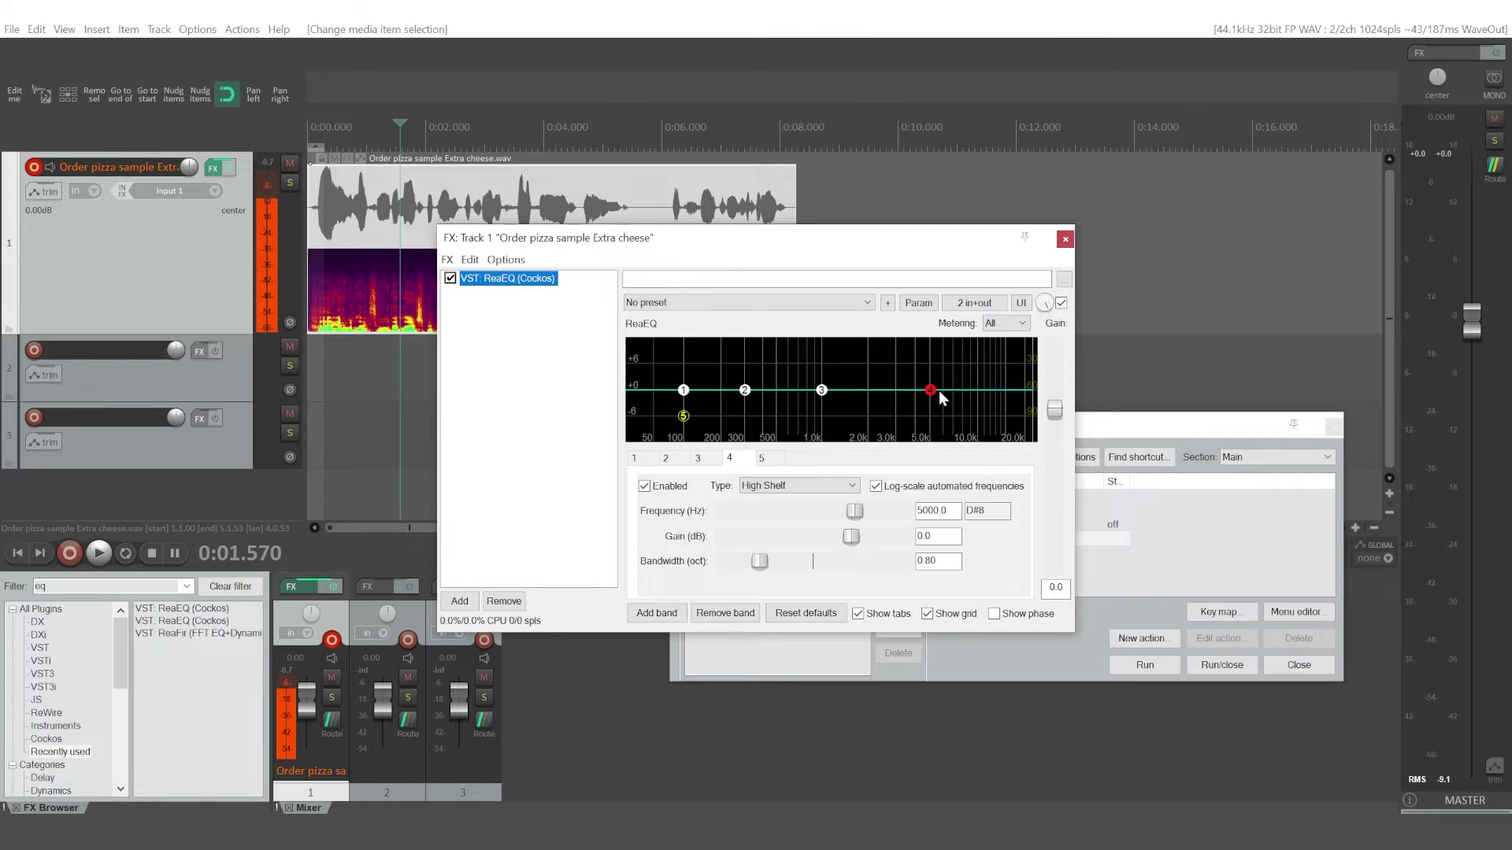
Step: Disable ReaEQ bands 1, 2 and 3, keeping only the high shelf active
{"action": "left_click", "coordinate": [684, 394]}
{"action": "left_click", "coordinate": [645, 485]}
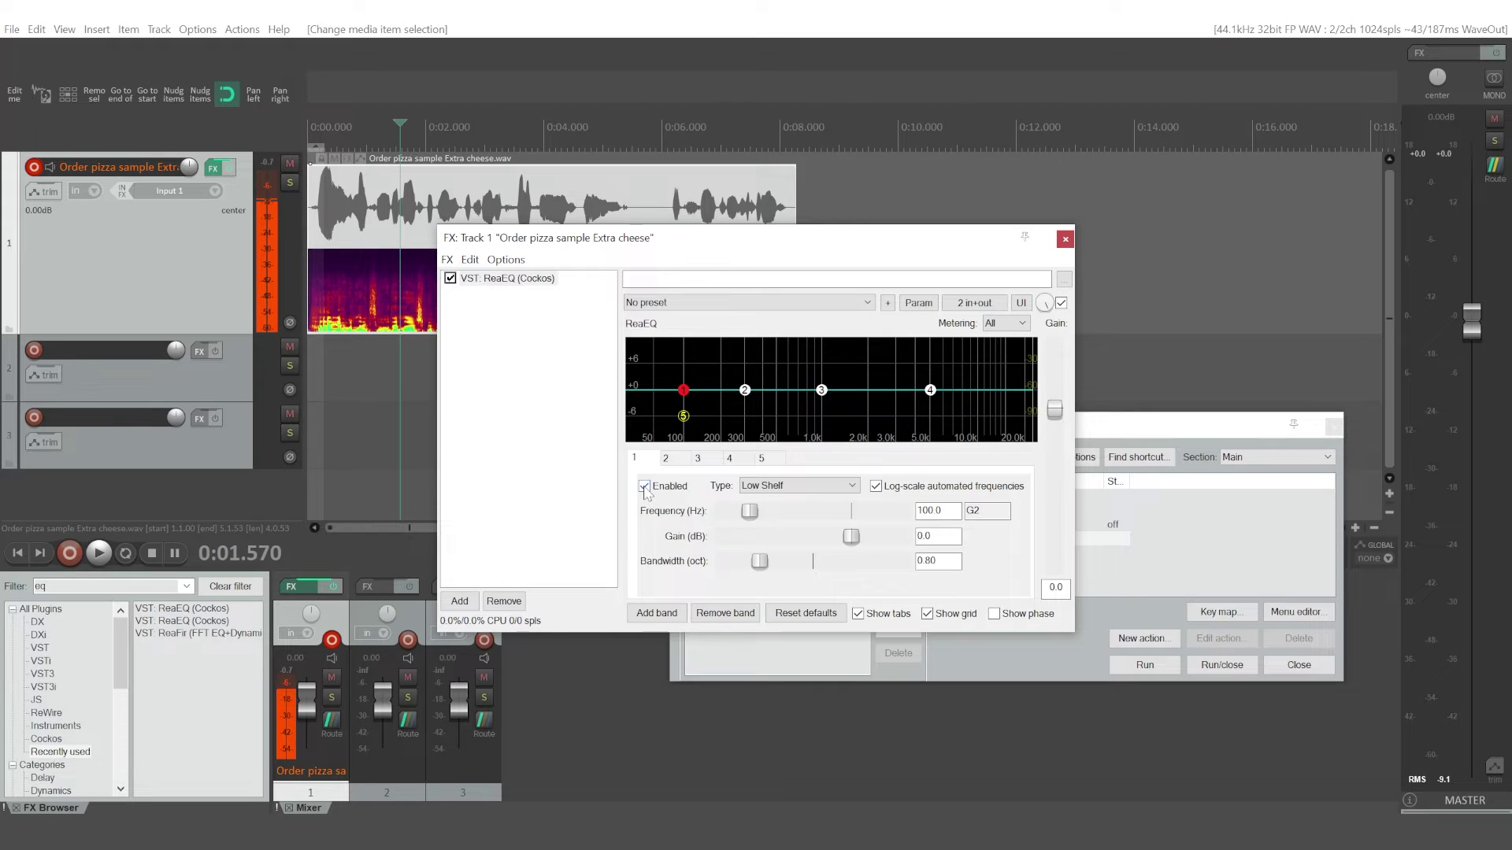
{"action": "left_click", "coordinate": [744, 390]}
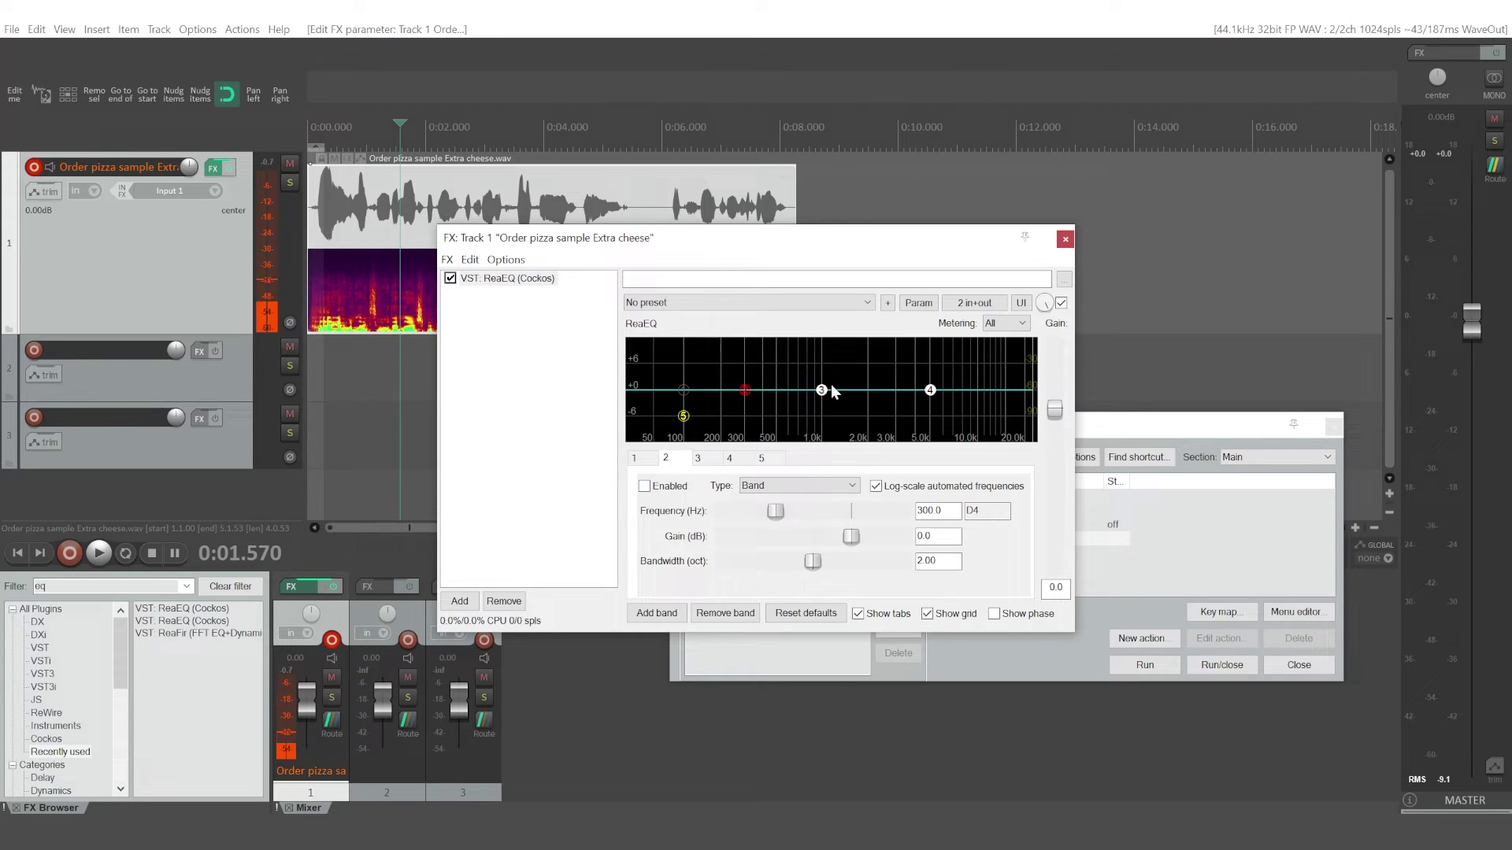
{"action": "left_click", "coordinate": [822, 390]}
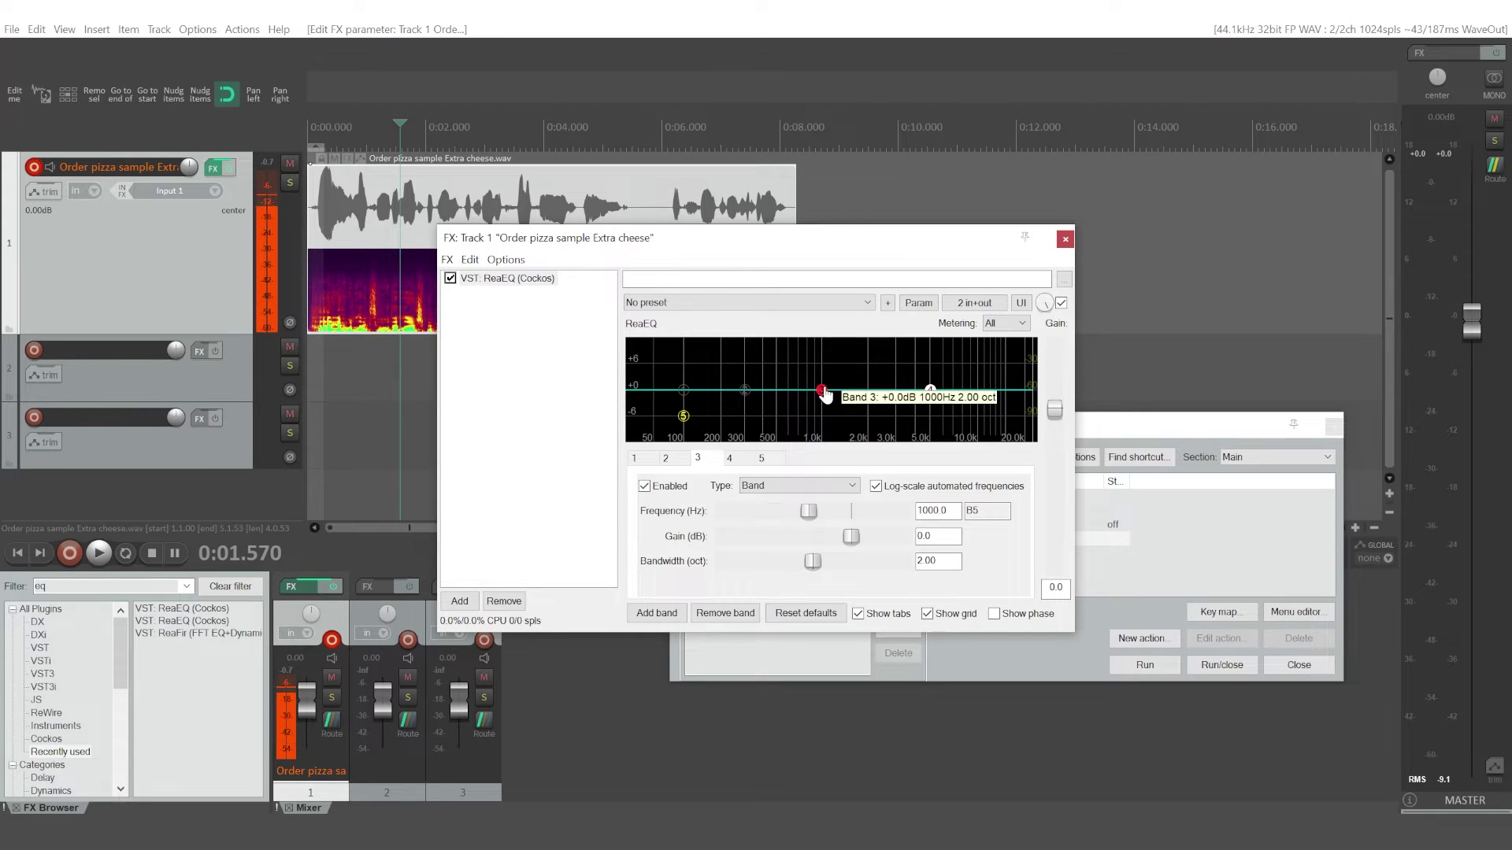
{"action": "left_click", "coordinate": [645, 486]}
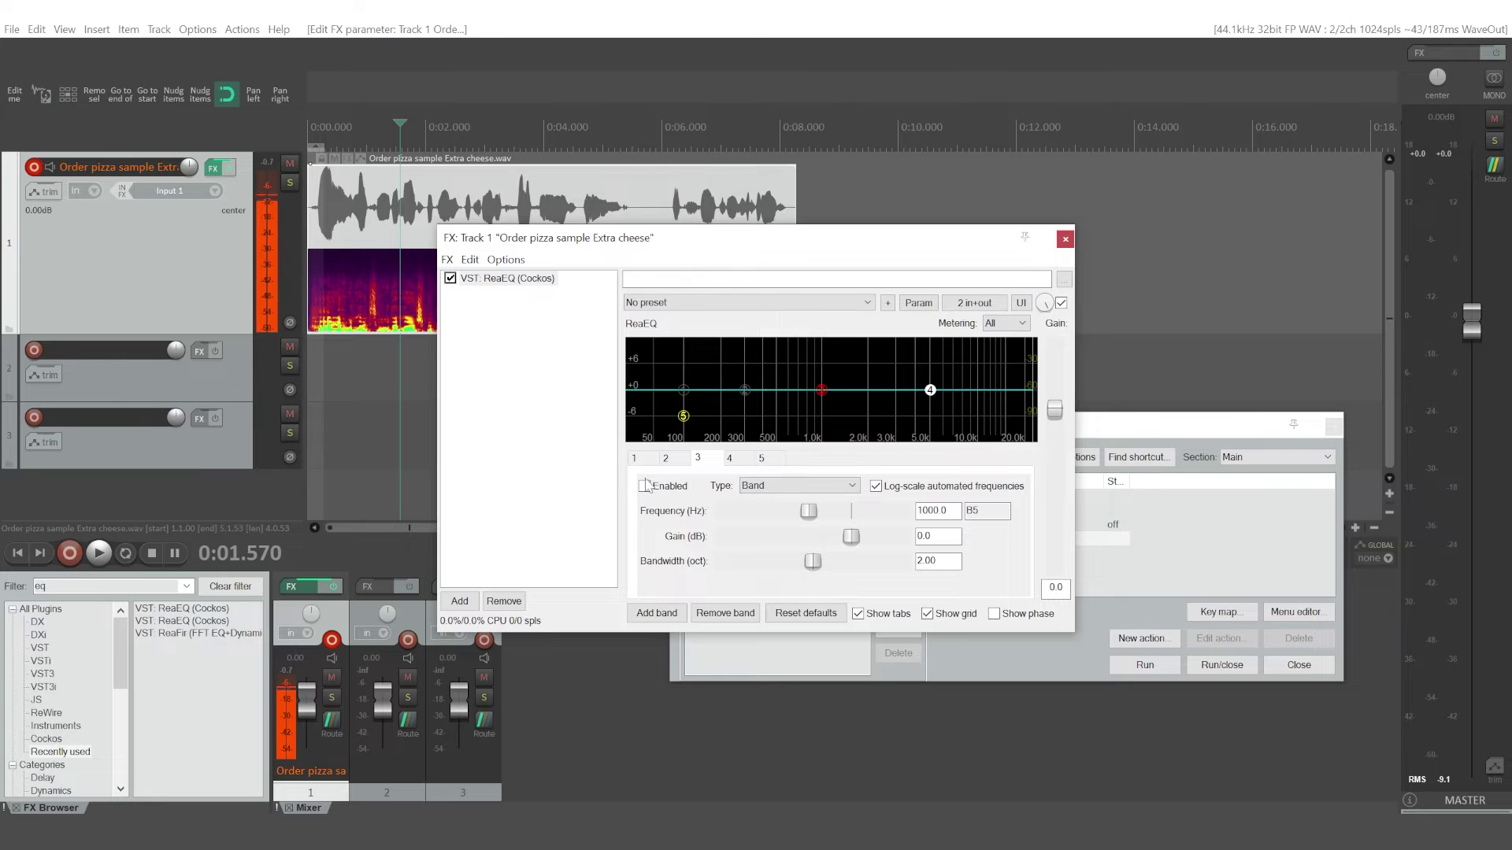
Step: Enable band 5 as a high-pass and move its cutoff to about 806 Hz
{"action": "left_click", "coordinate": [684, 419]}
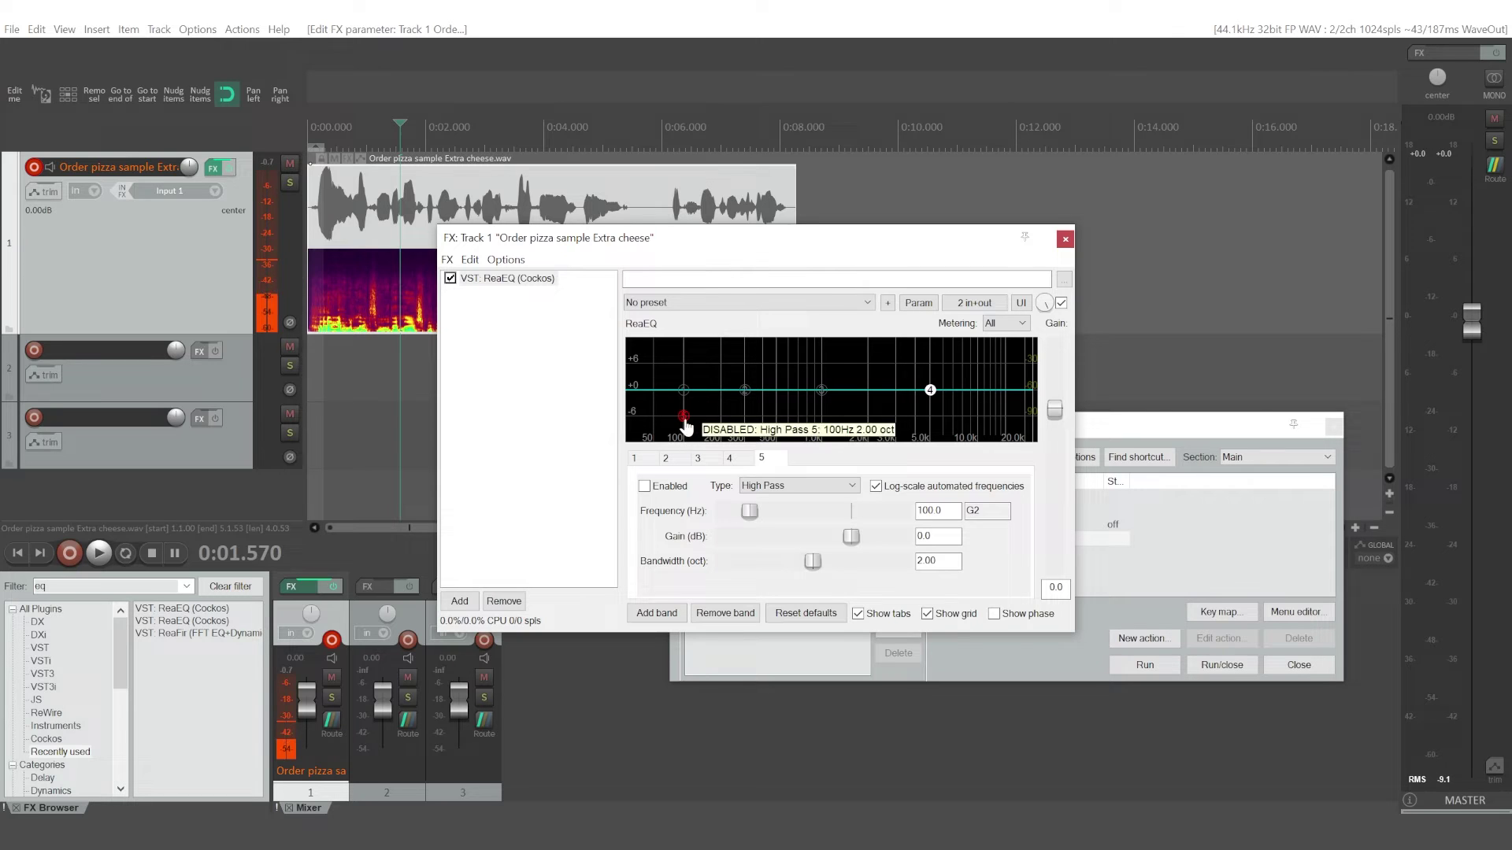
{"action": "left_click", "coordinate": [645, 486]}
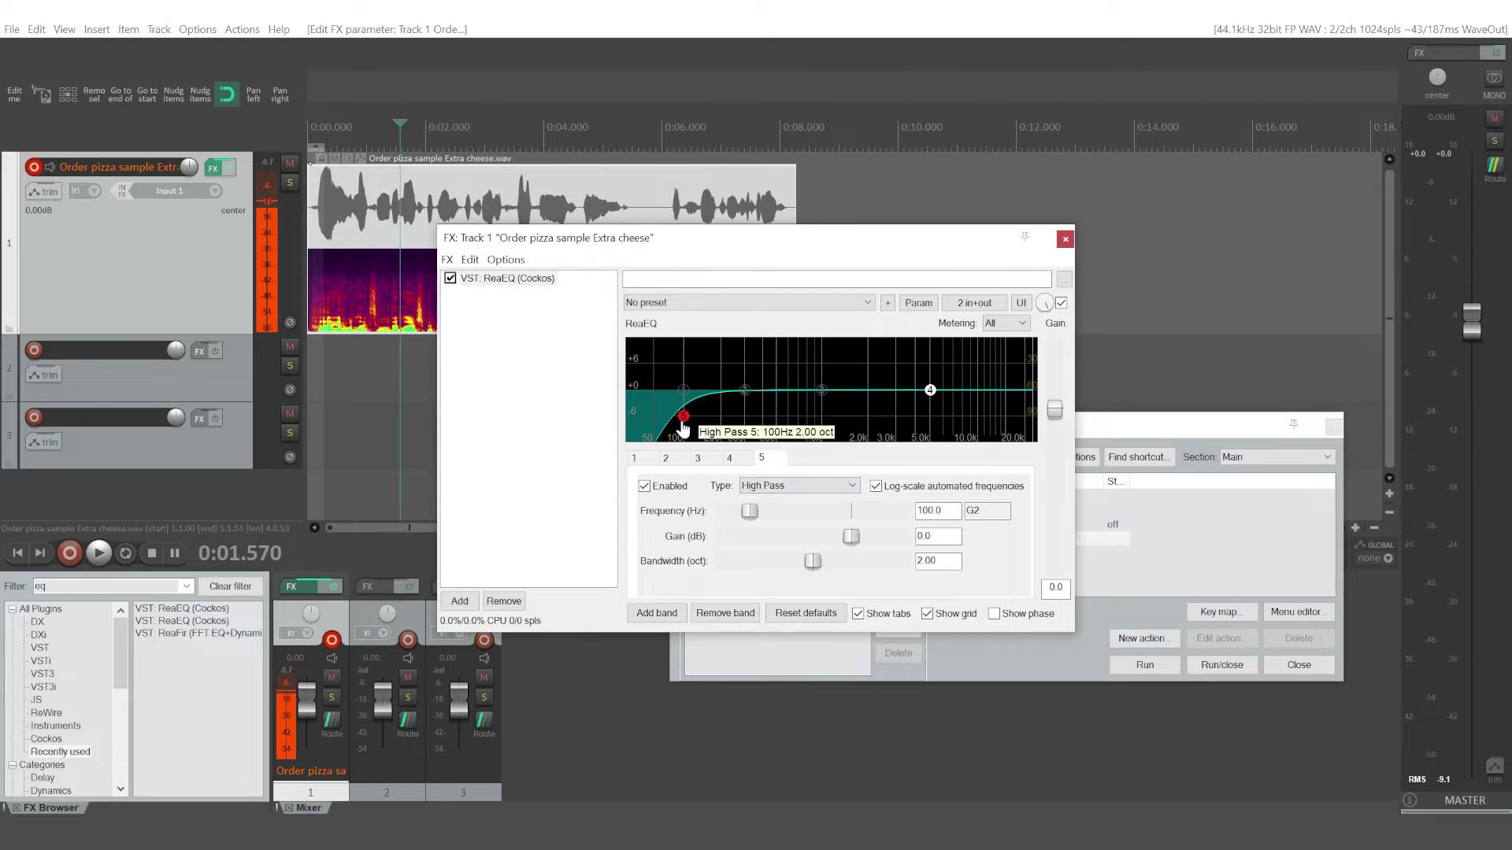
{"action": "left_click_drag", "start_coordinate": [683, 418], "coordinate": [801, 409]}
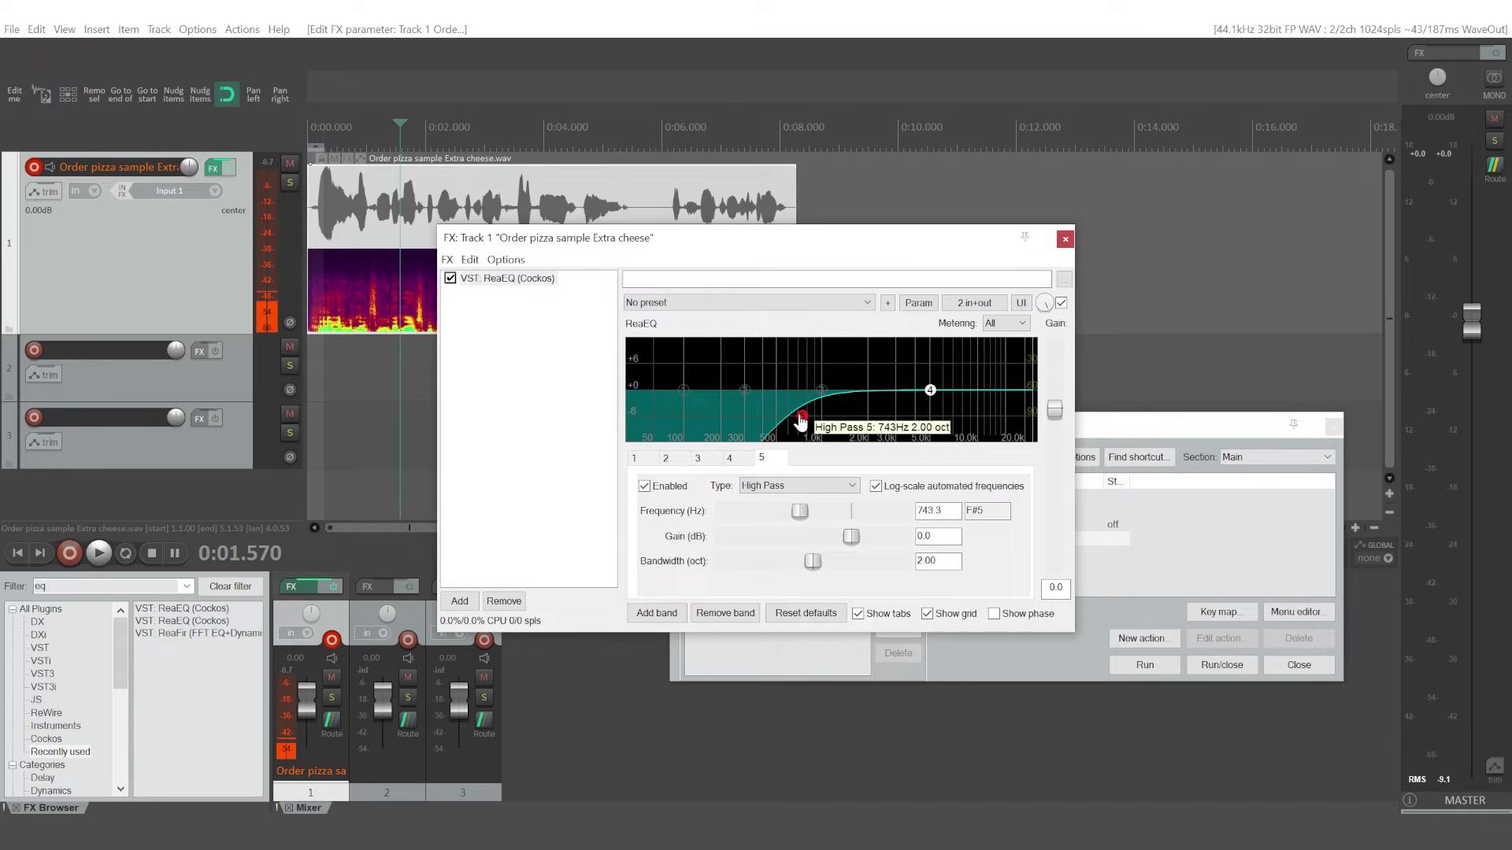
{"action": "left_click_drag", "start_coordinate": [801, 416], "coordinate": [808, 419]}
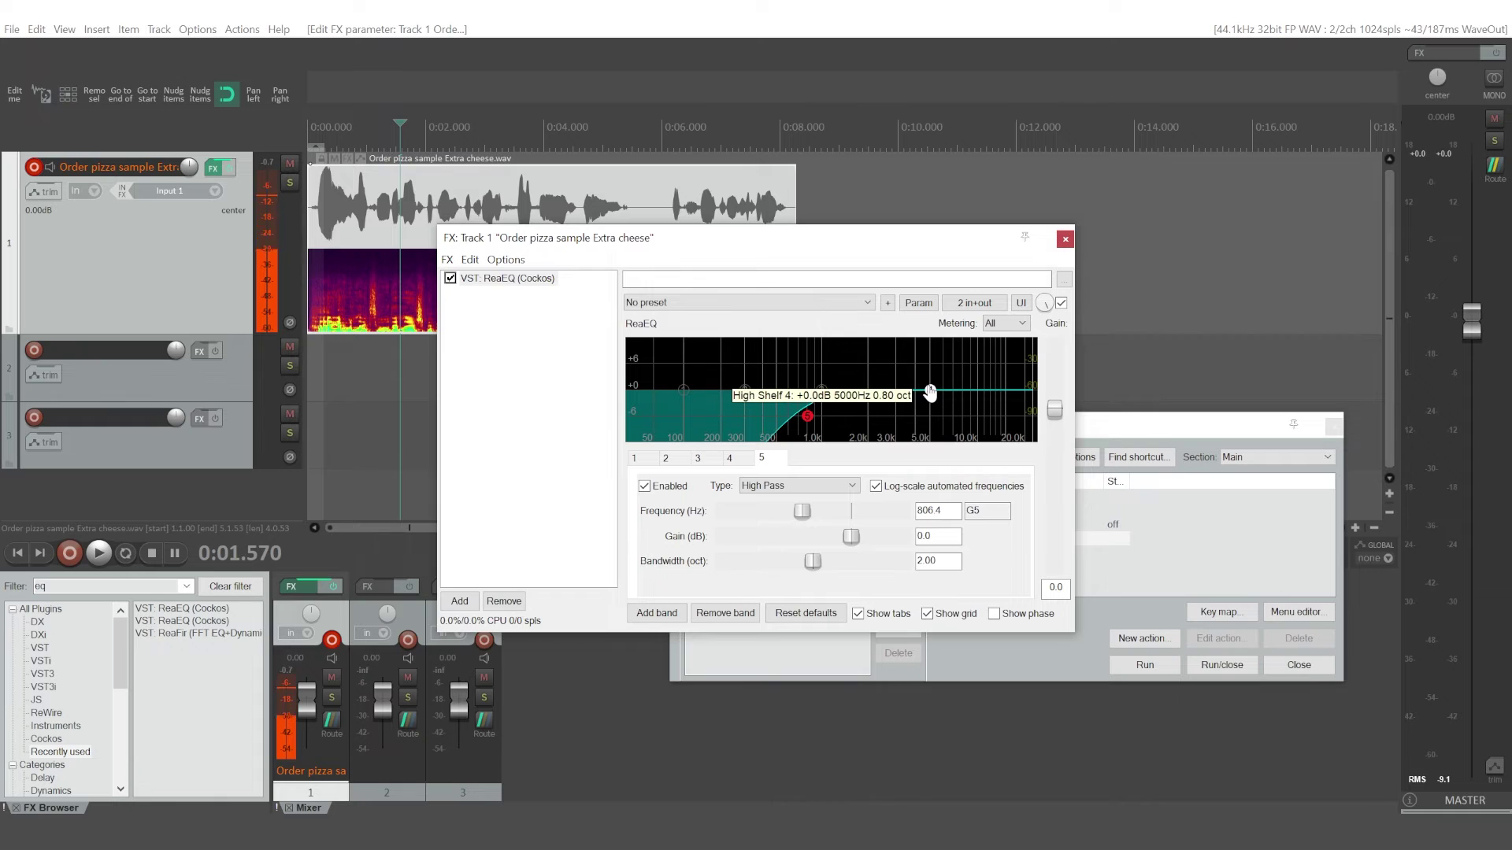
Step: Change band 4 from High Shelf to Low Pass with its cutoff near 1936 Hz
{"action": "left_click", "coordinate": [930, 393]}
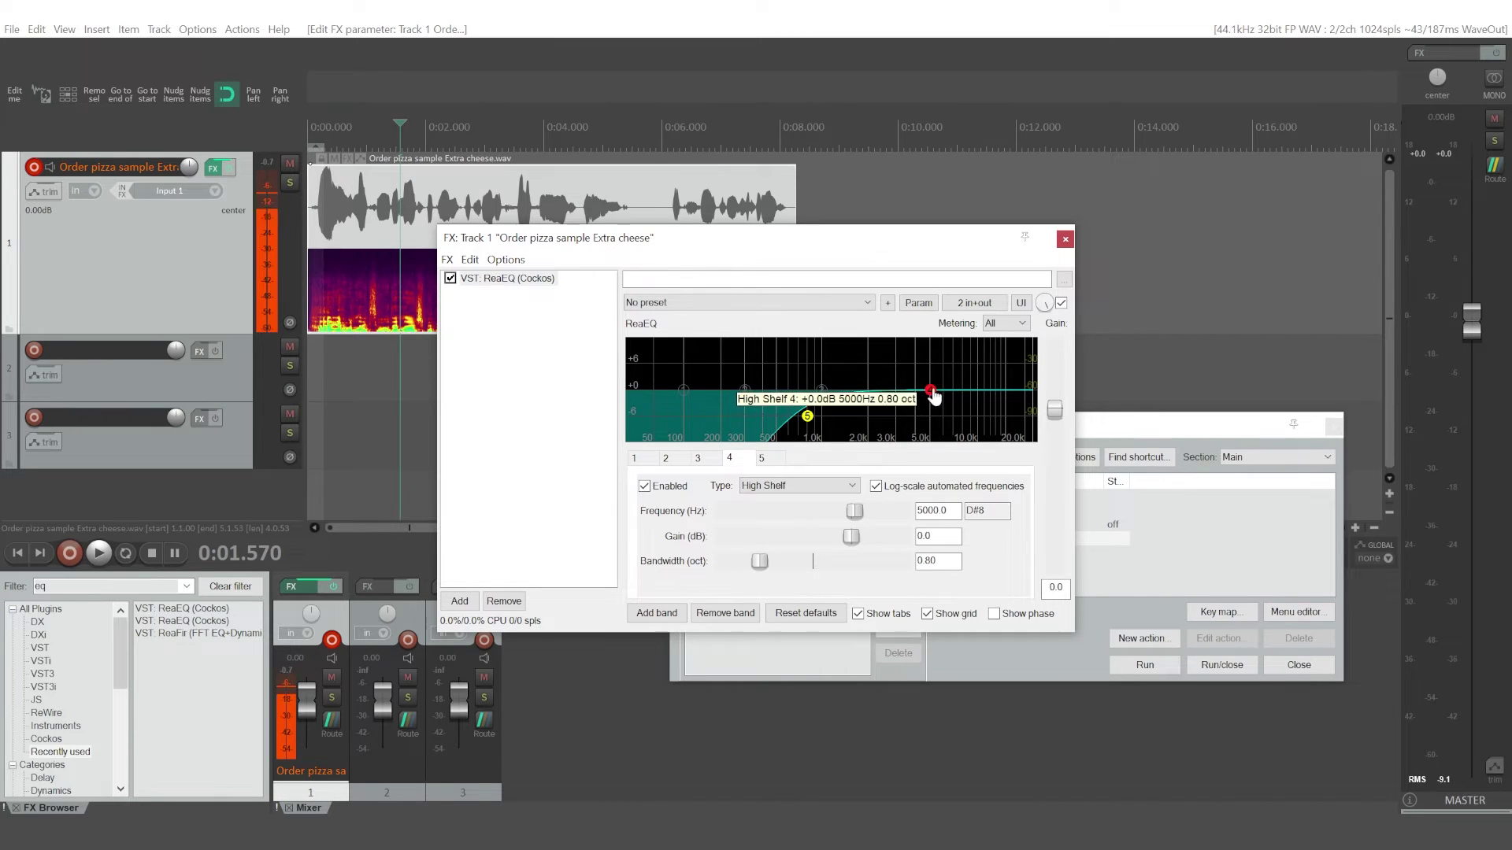
{"action": "left_click", "coordinate": [797, 486]}
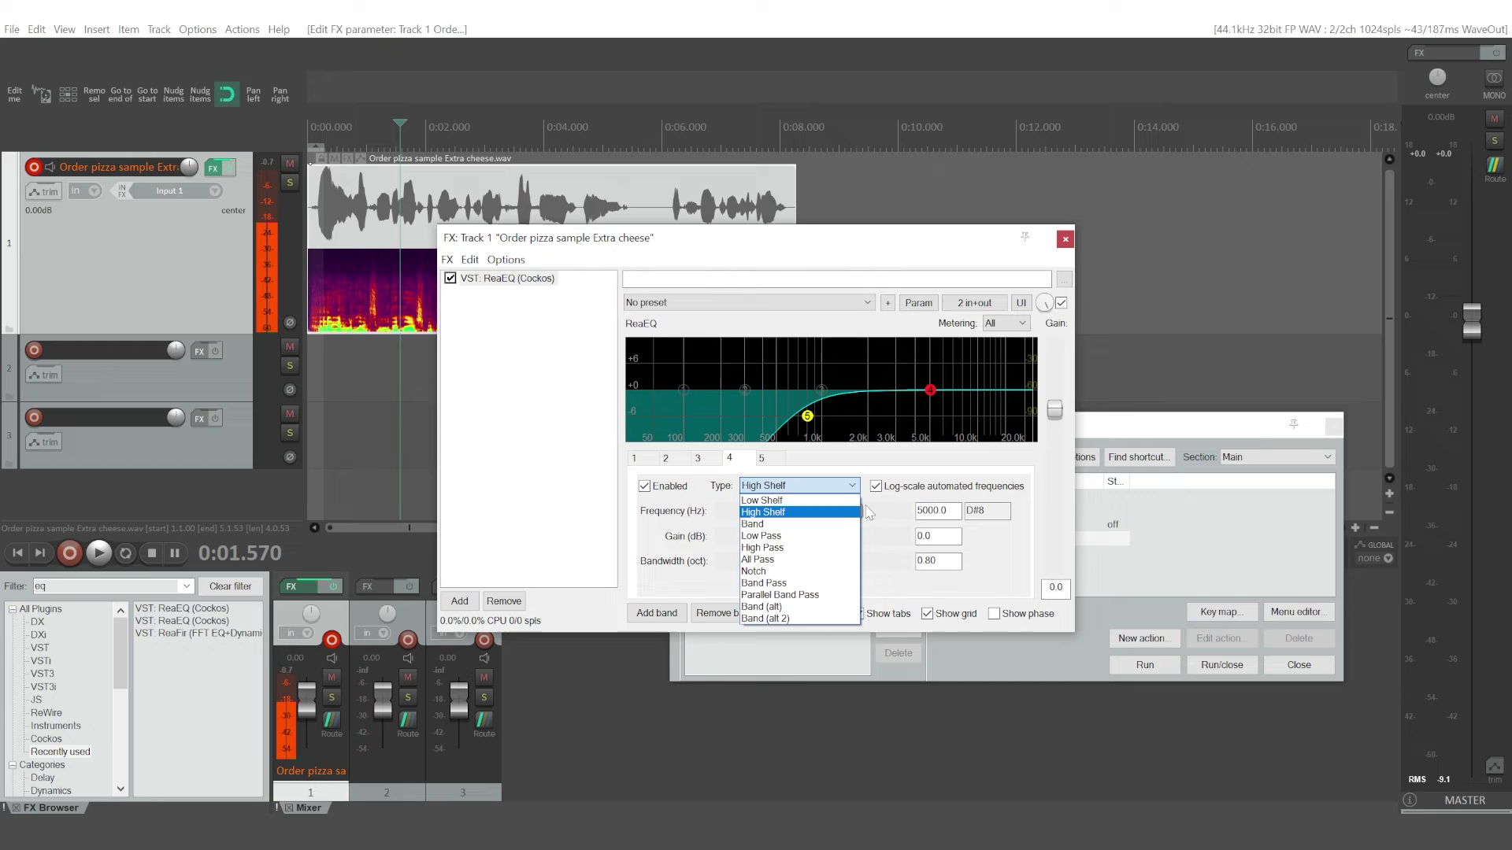
{"action": "left_click", "coordinate": [761, 537]}
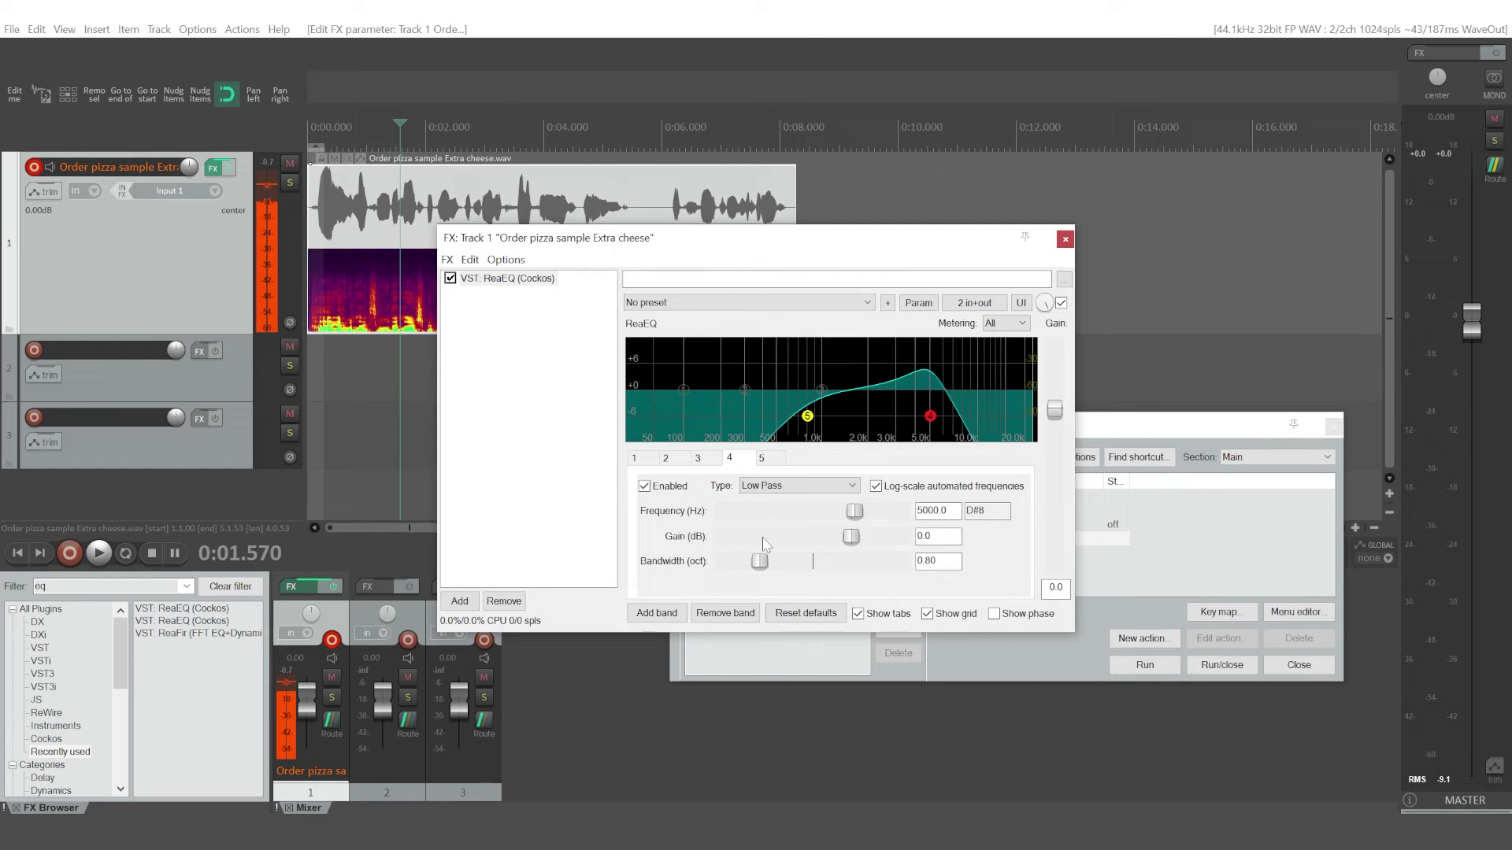
{"action": "left_click_drag", "start_coordinate": [929, 417], "coordinate": [897, 415]}
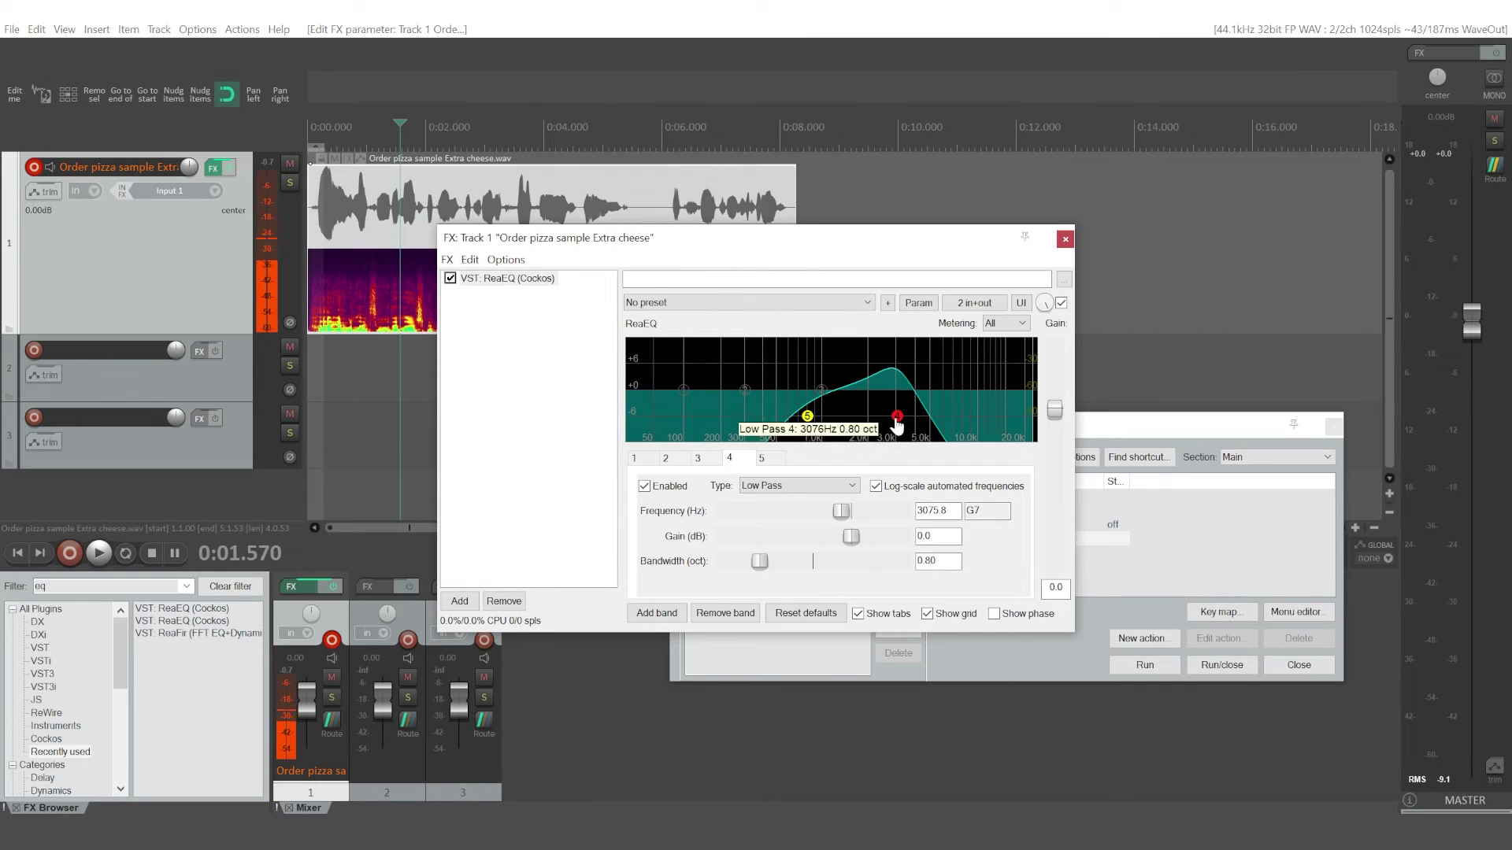
{"action": "left_click_drag", "start_coordinate": [897, 416], "coordinate": [866, 419]}
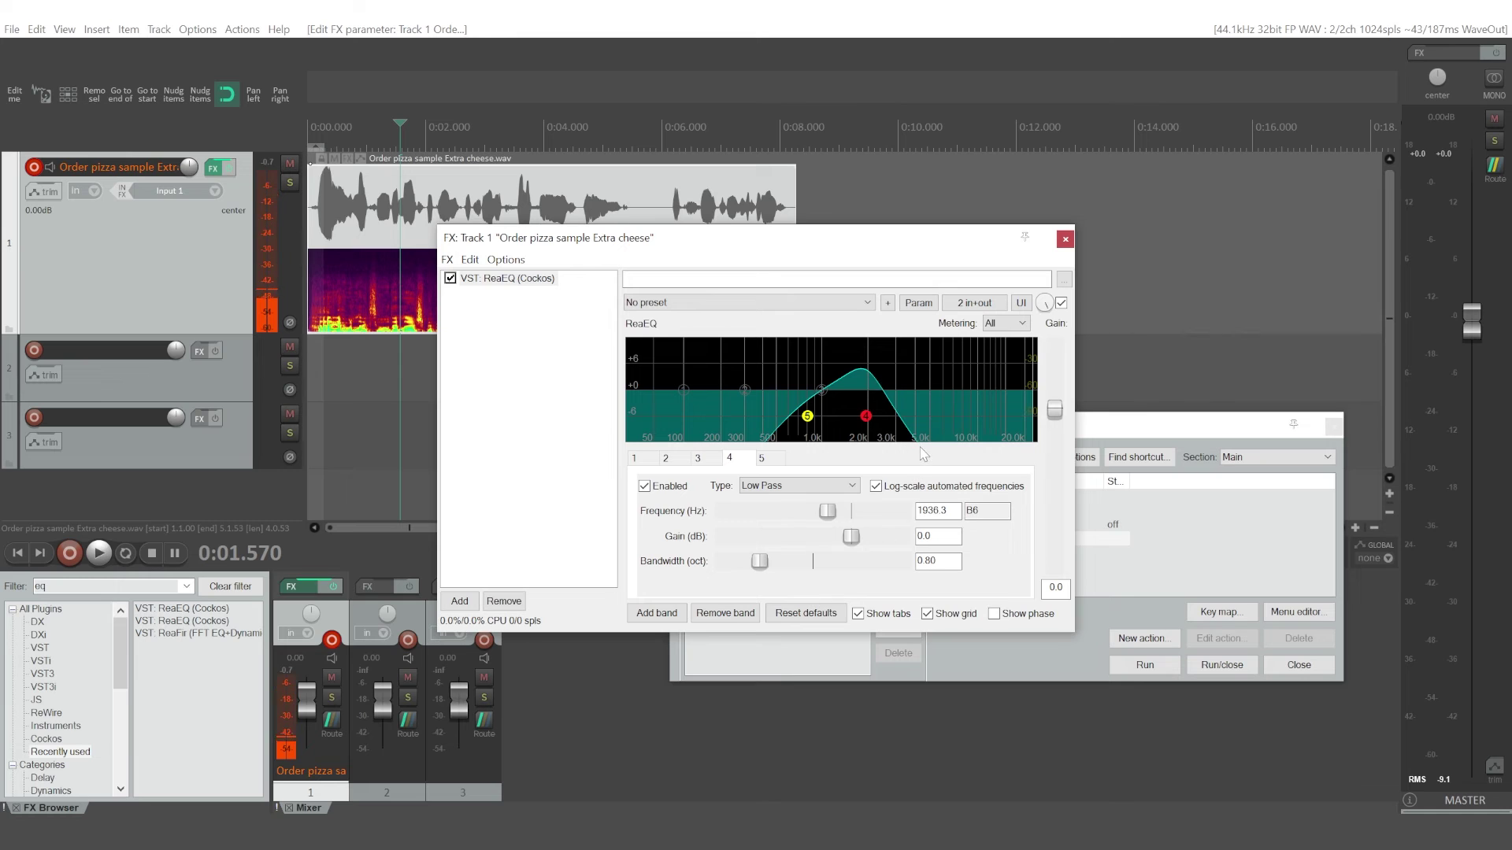
Step: Audition the filtered voice while moving the low-pass cutoff to 1423 Hz, then 1554.5 Hz
{"action": "left_click", "coordinate": [101, 554]}
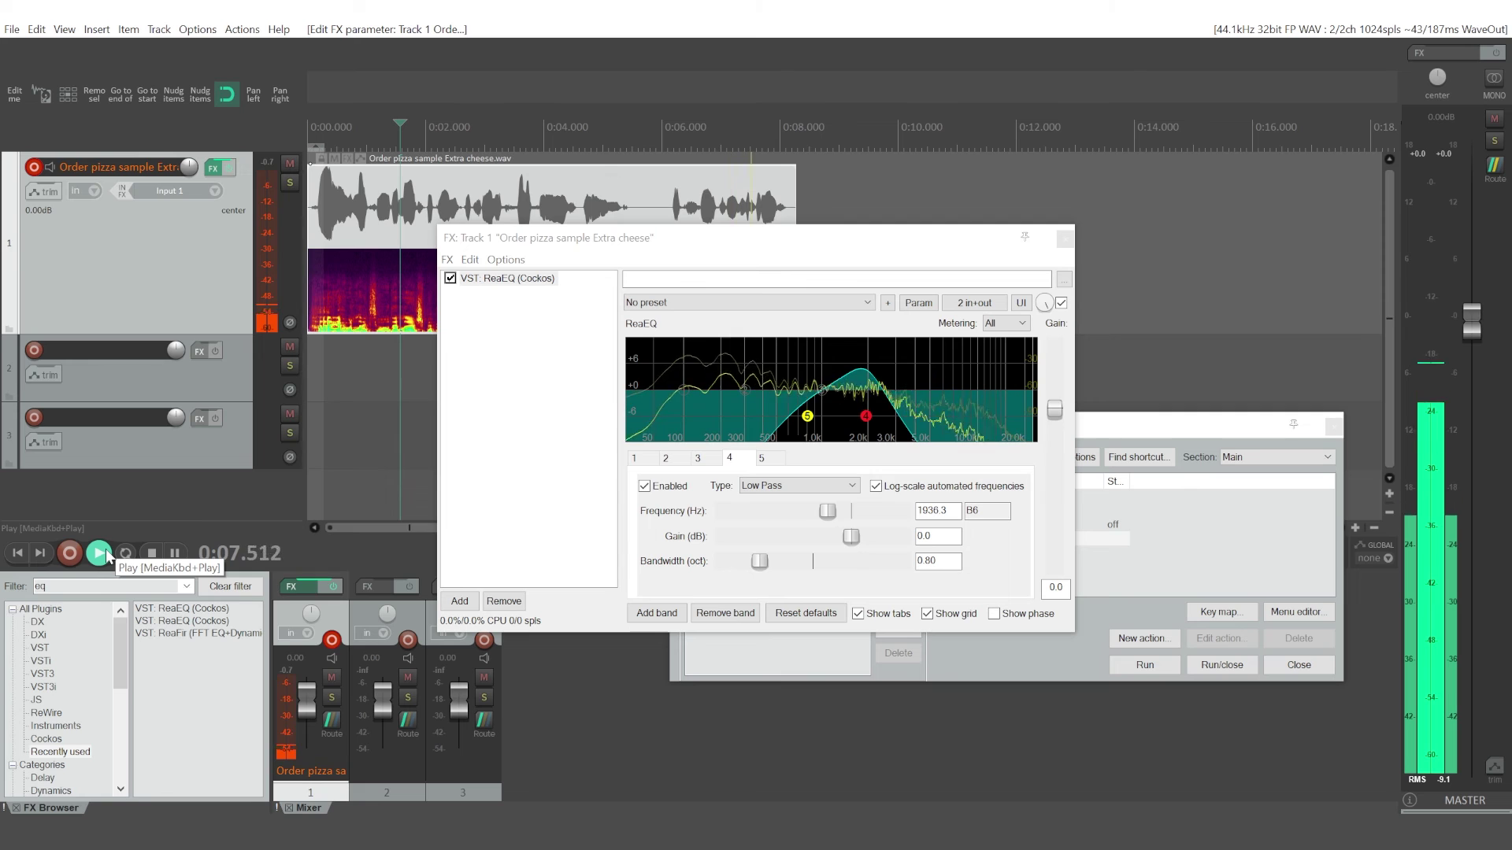
{"action": "key", "text": "space"}
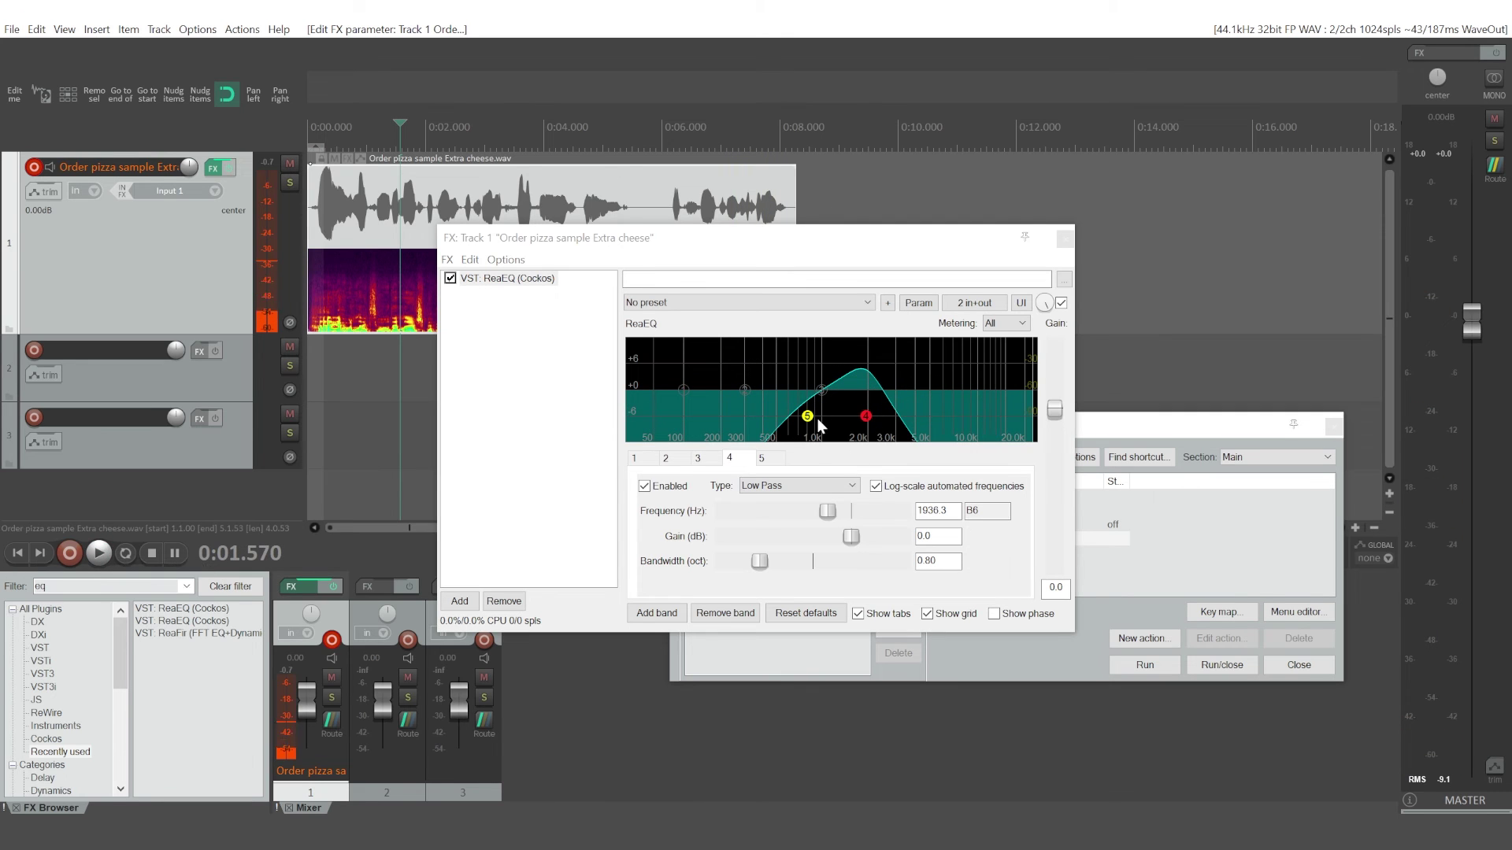
{"action": "left_click", "coordinate": [814, 414]}
{"action": "left_click_drag", "start_coordinate": [865, 419], "coordinate": [847, 419]}
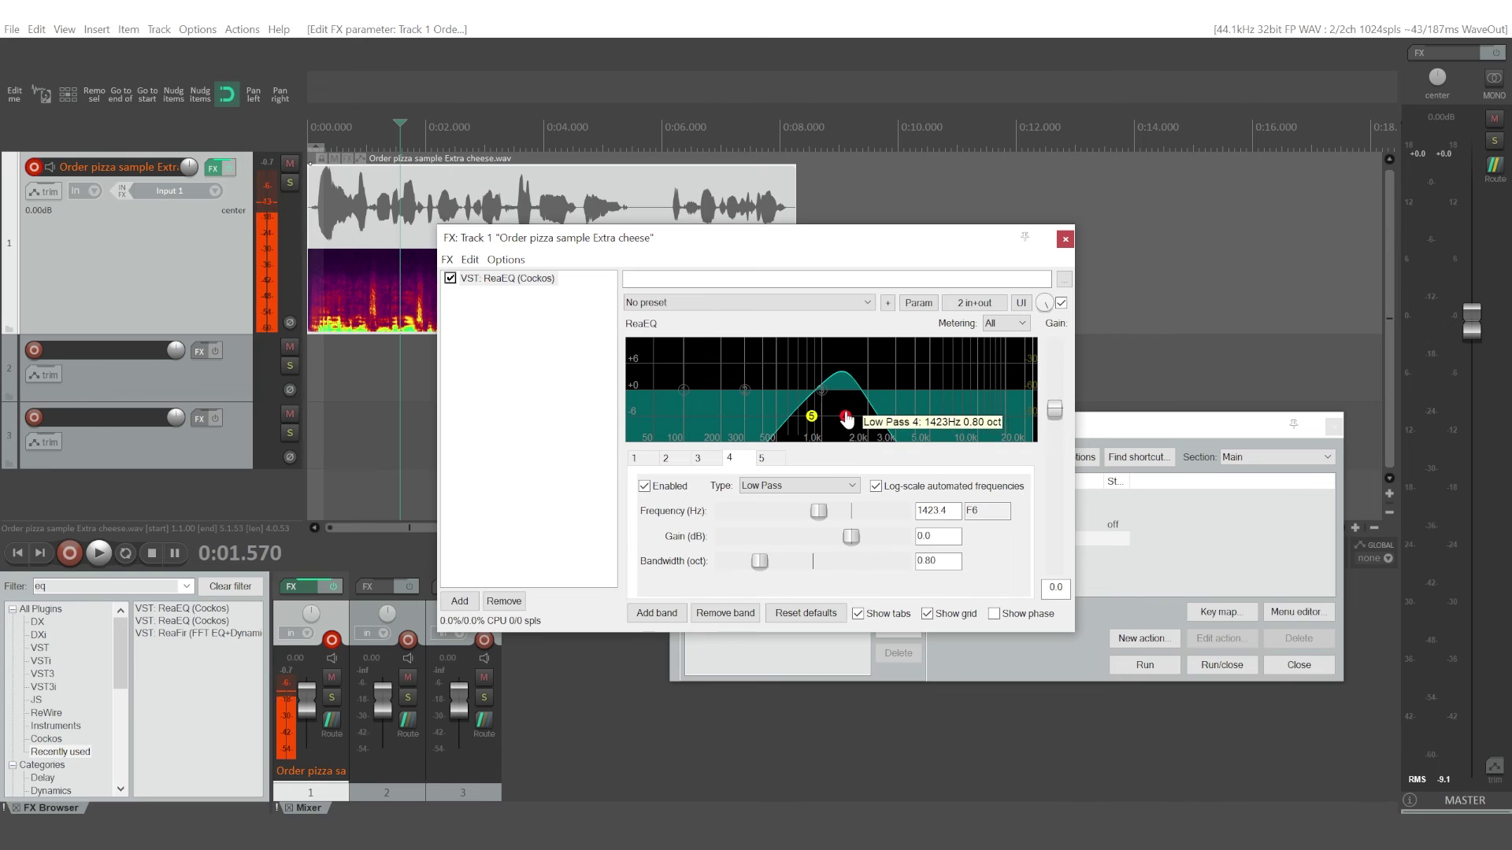
{"action": "left_click", "coordinate": [100, 553]}
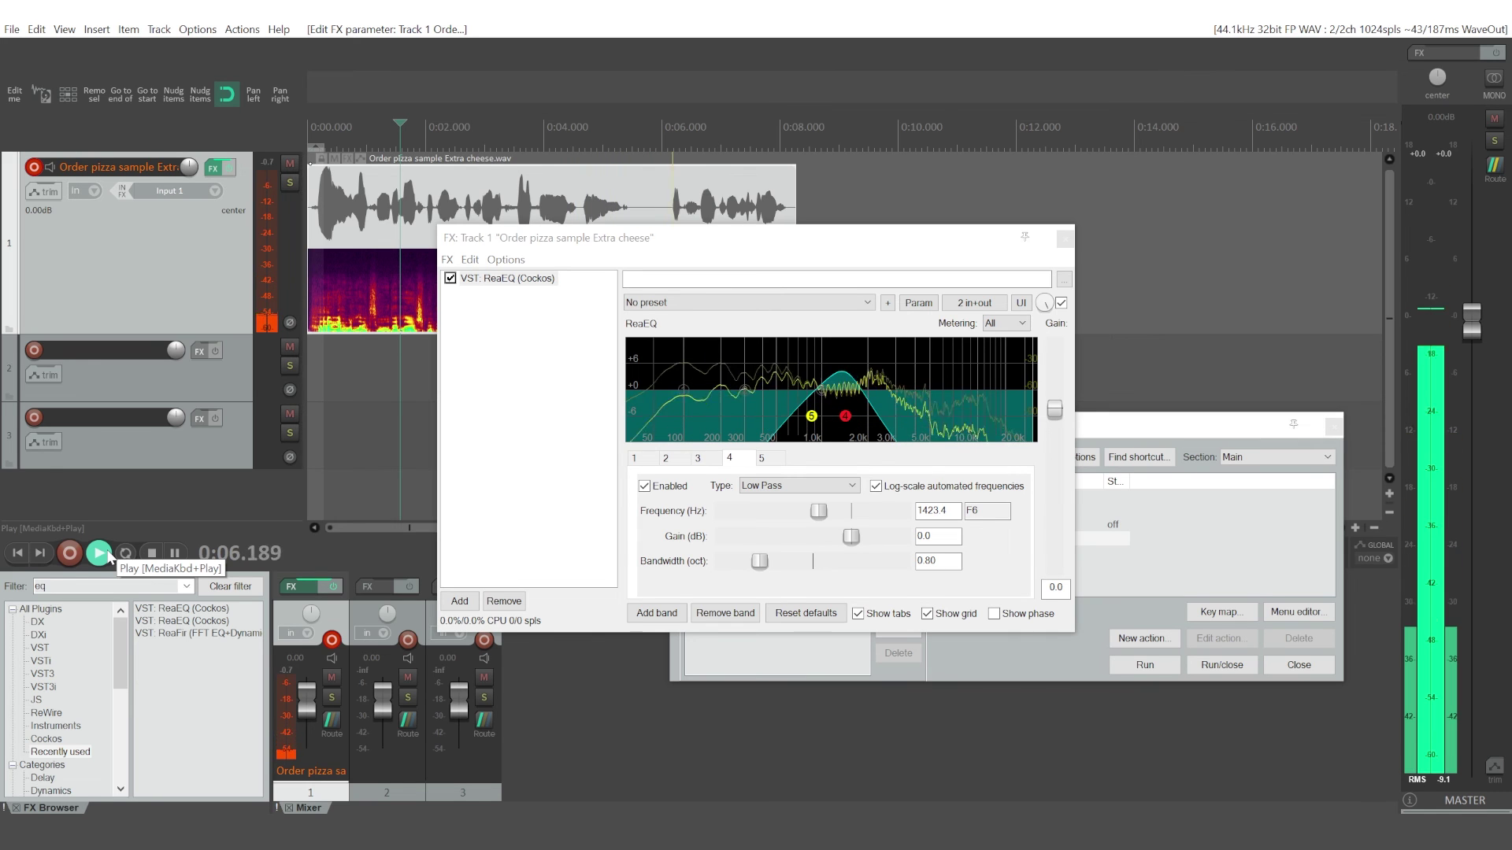
{"action": "left_click", "coordinate": [151, 553]}
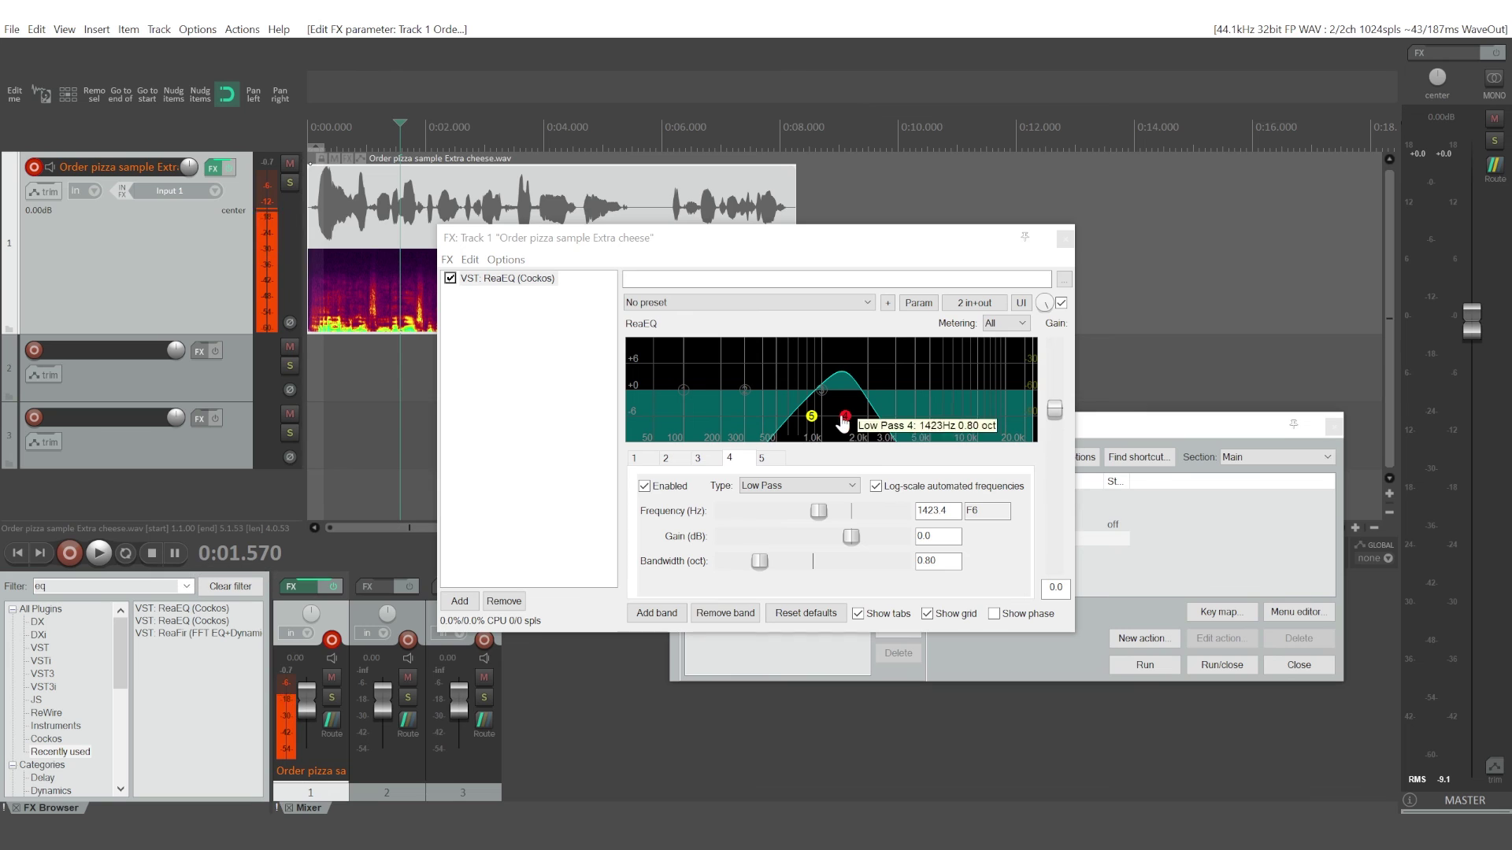
{"action": "left_click_drag", "start_coordinate": [845, 417], "coordinate": [854, 418]}
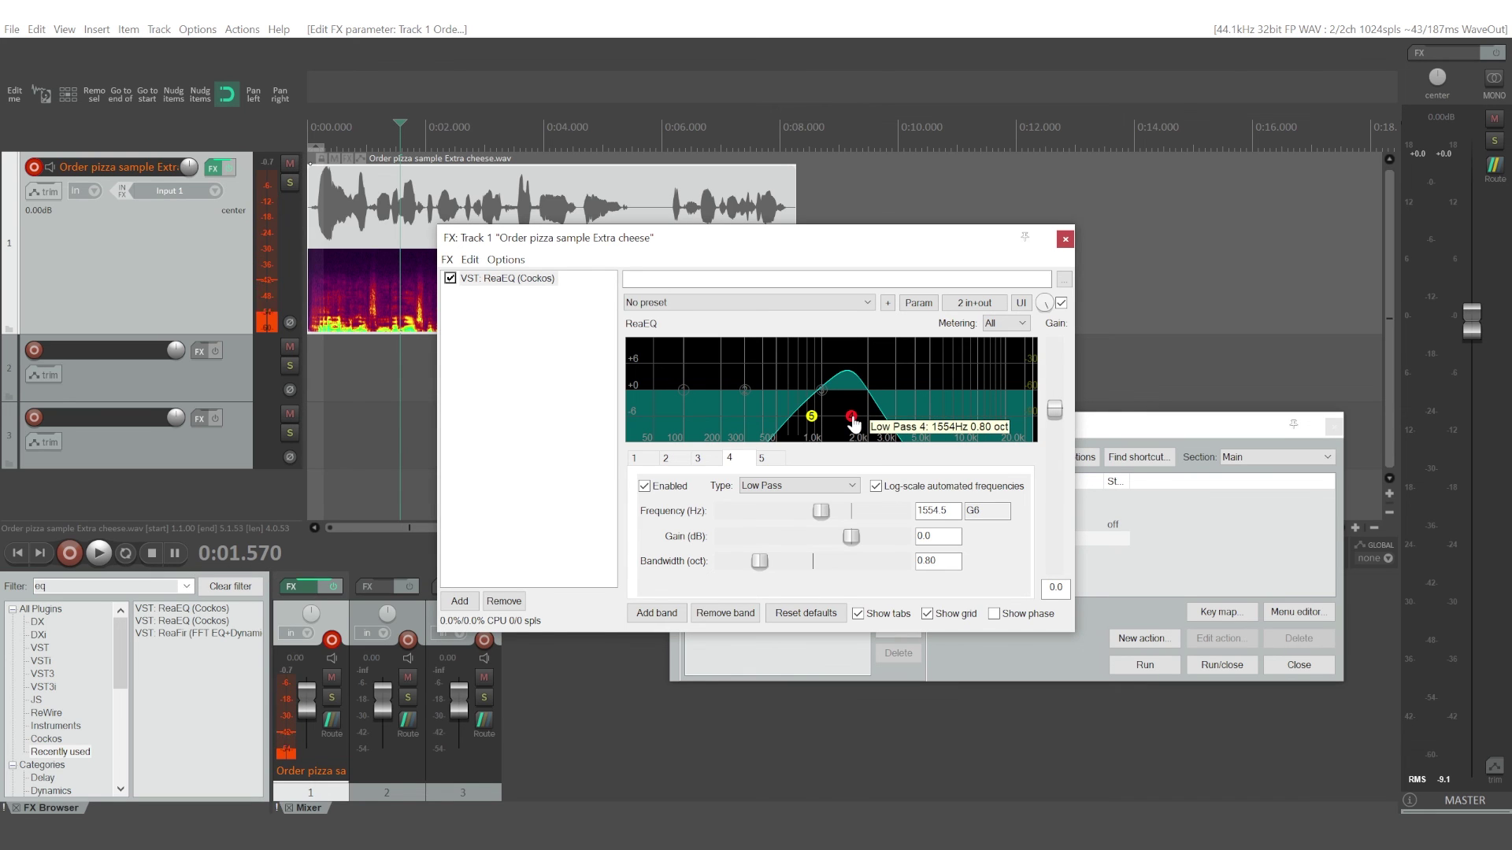